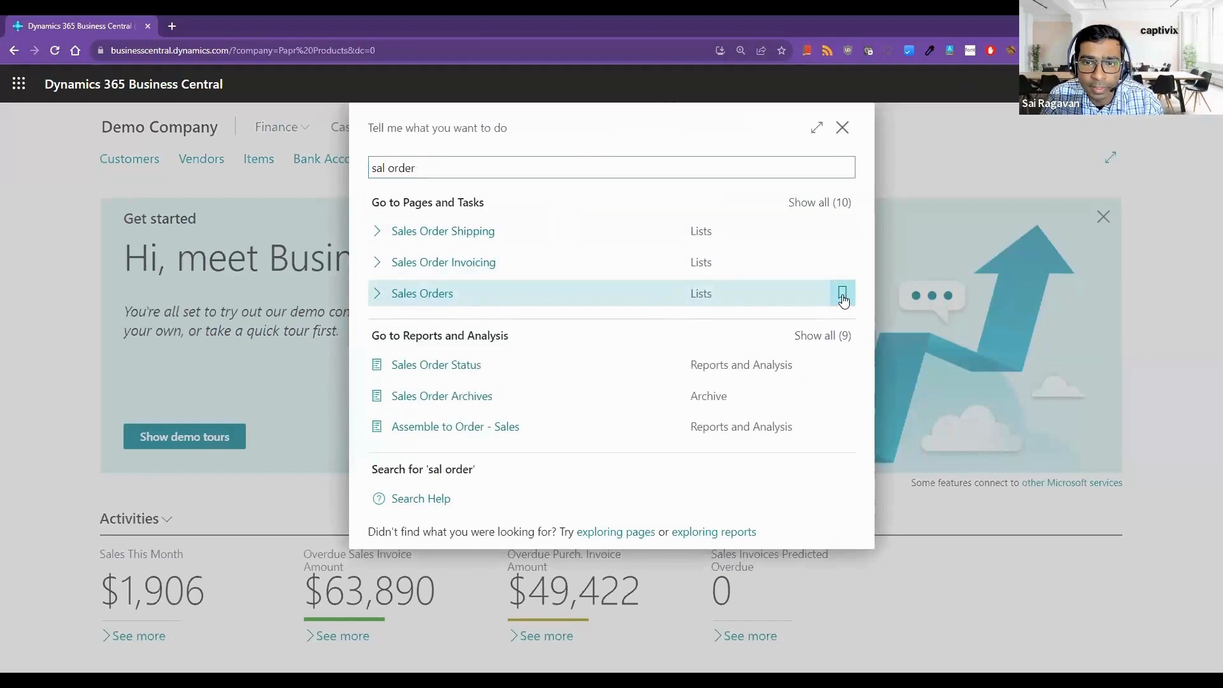
# Open the Sales Orders list and widen the No. column so the full order numbers fit.
pyautogui.click(437, 300)
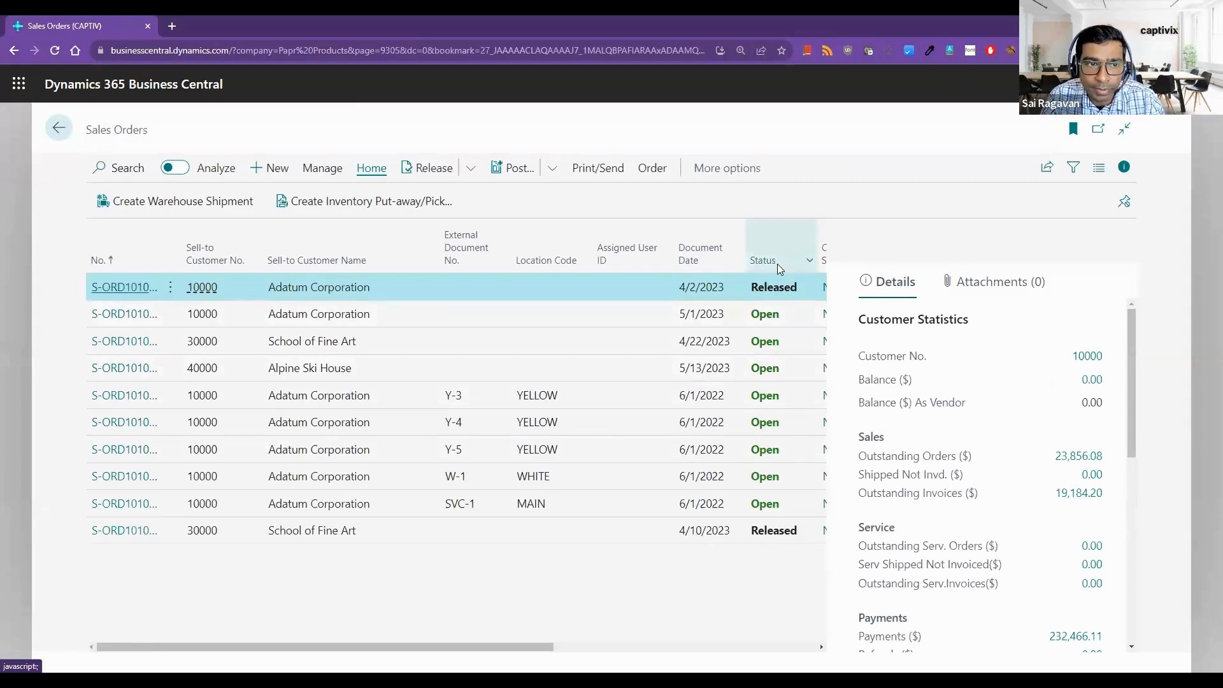
pyautogui.moveTo(777, 263)
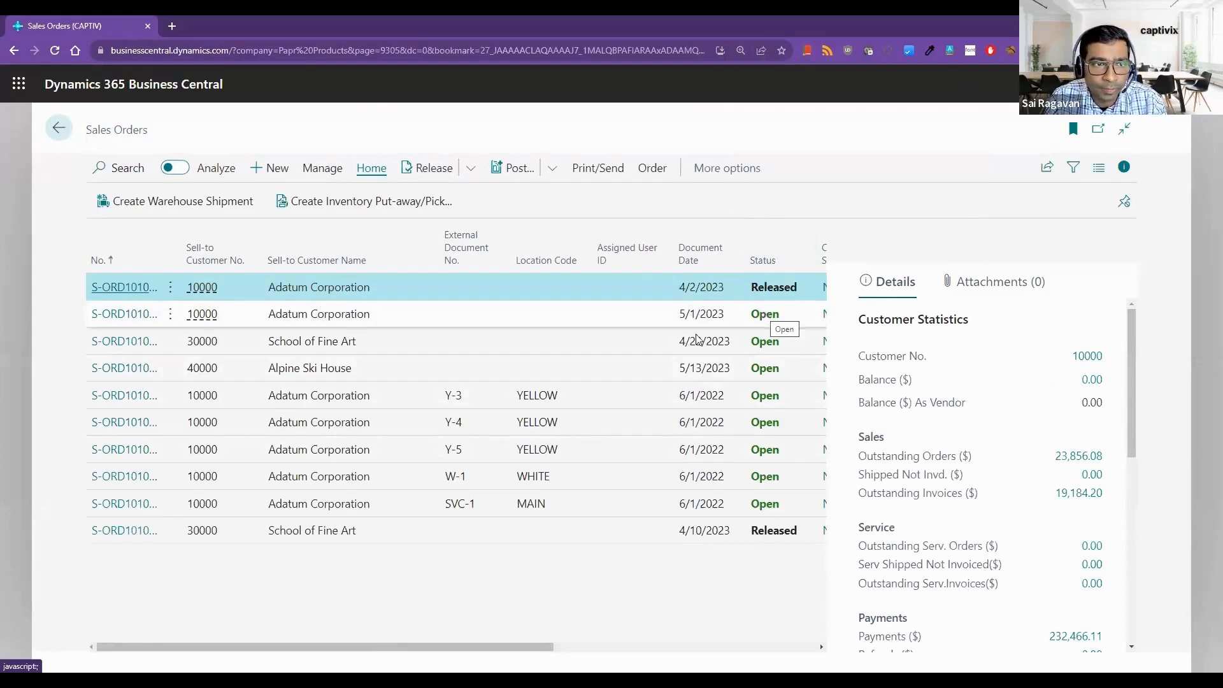
pyautogui.moveTo(183, 262); pyautogui.dragTo(250, 273)
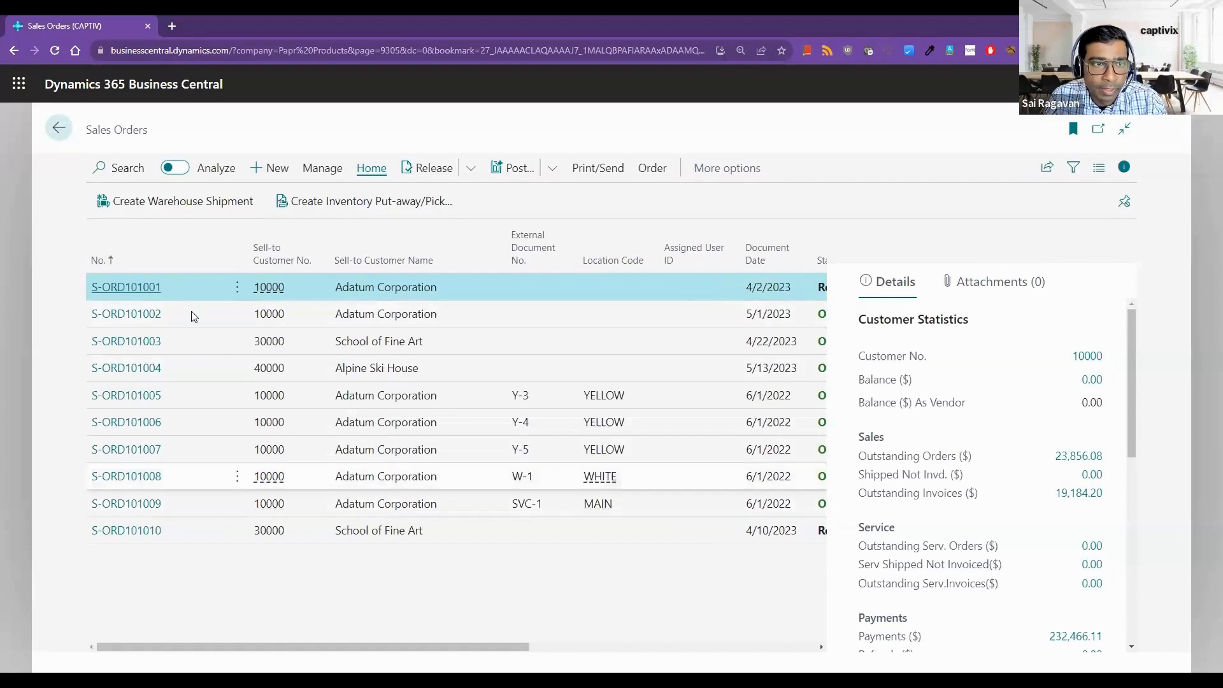
# Create a new sales order for the customer Adatum Corporation.
pyautogui.click(282, 169)
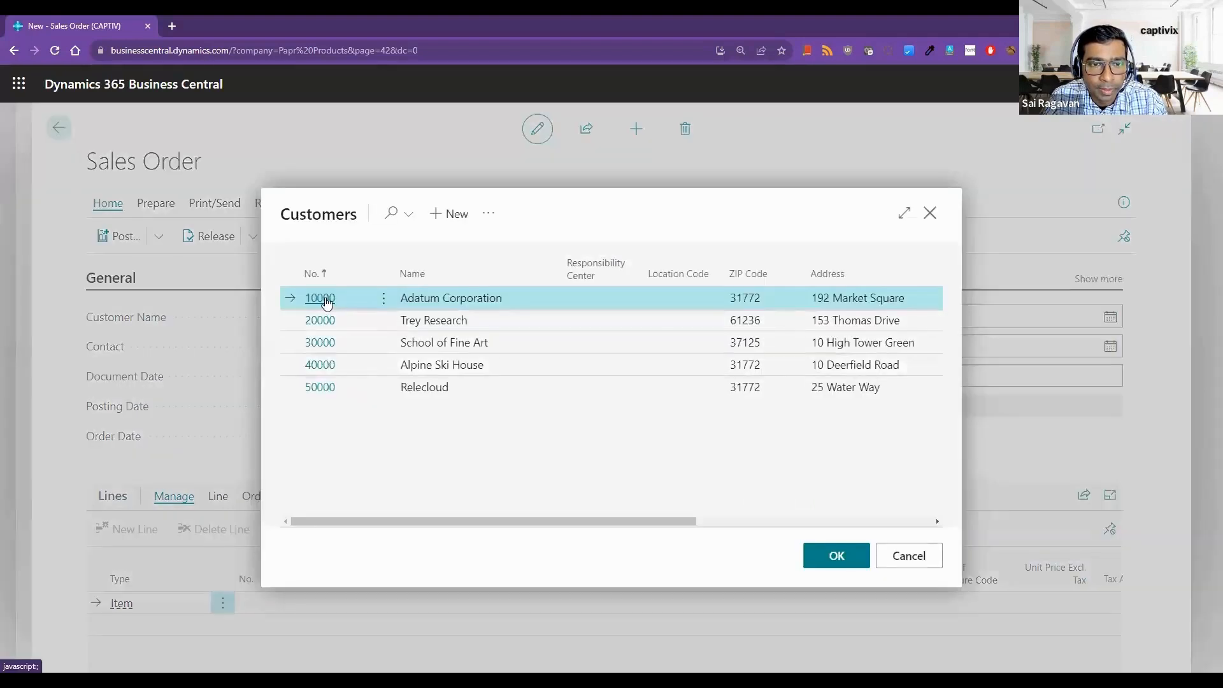
pyautogui.click(324, 298)
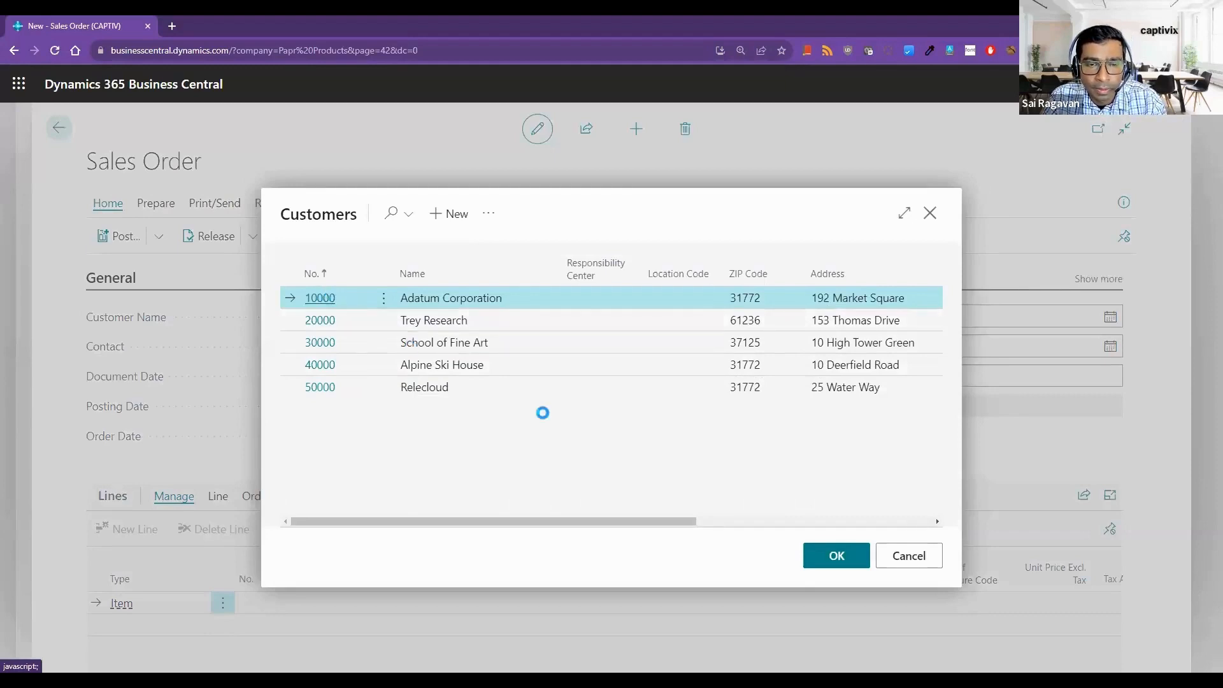
pyautogui.press('Return')
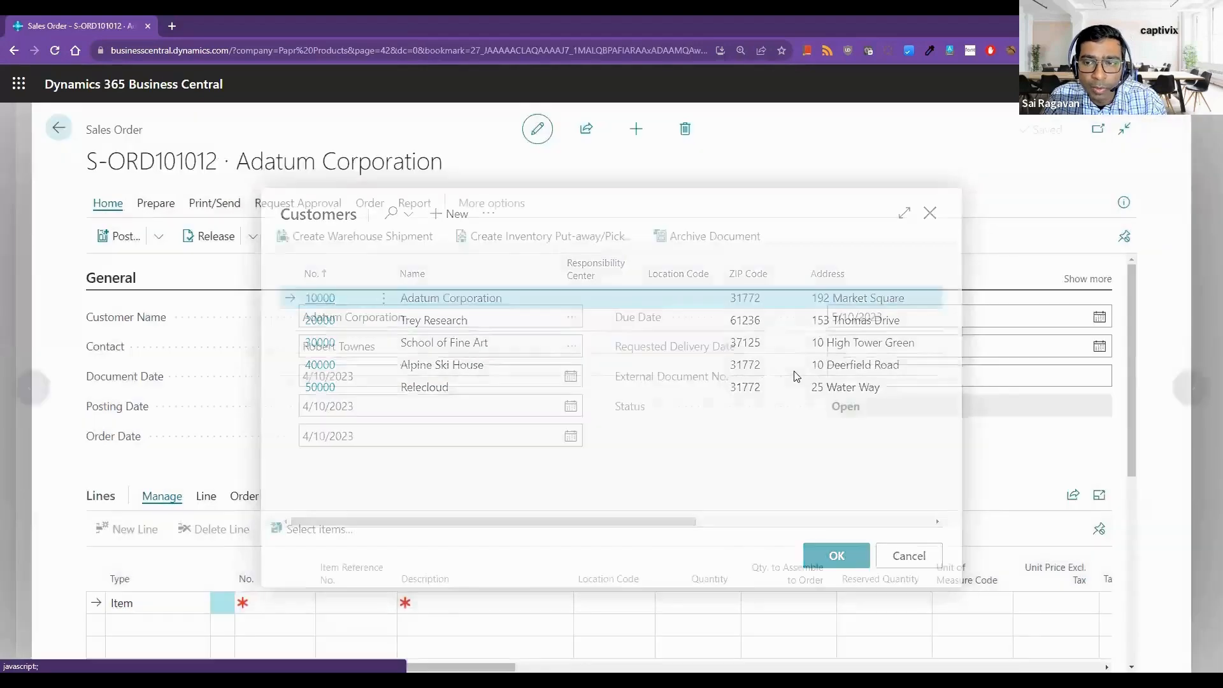
# Display the details pane beside the sales order and look through its customer sales history and sales line details.
pyautogui.click(1123, 204)
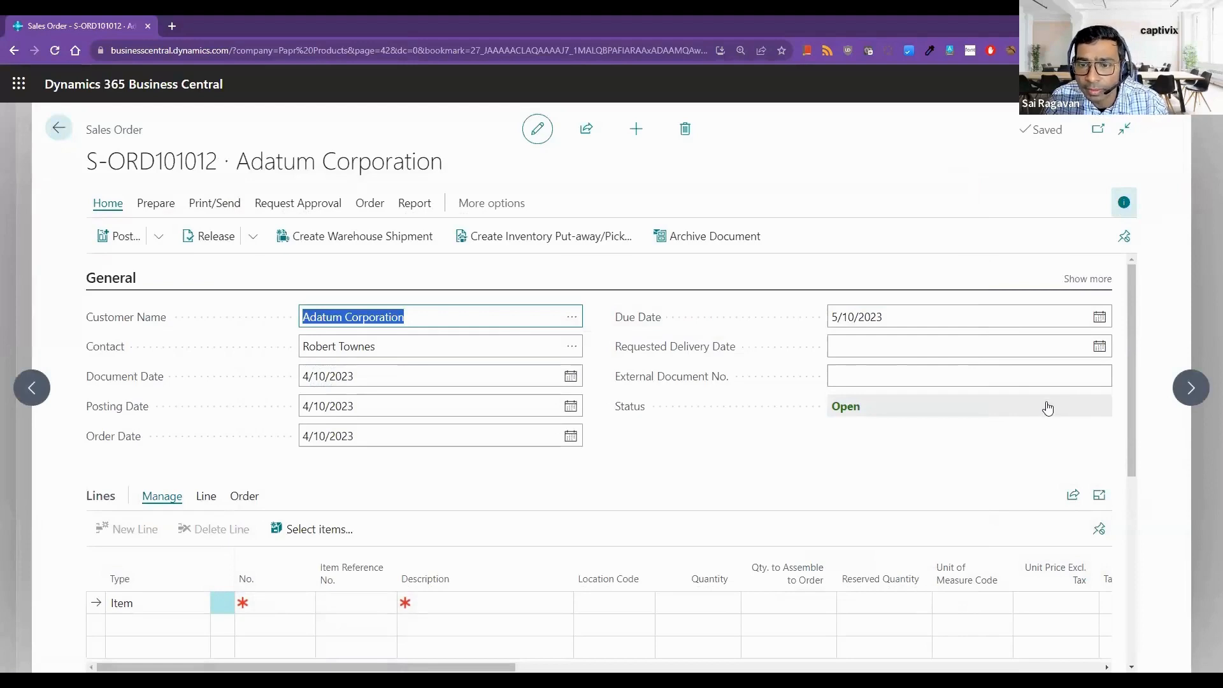
pyautogui.hotkey('alt', 'F2')
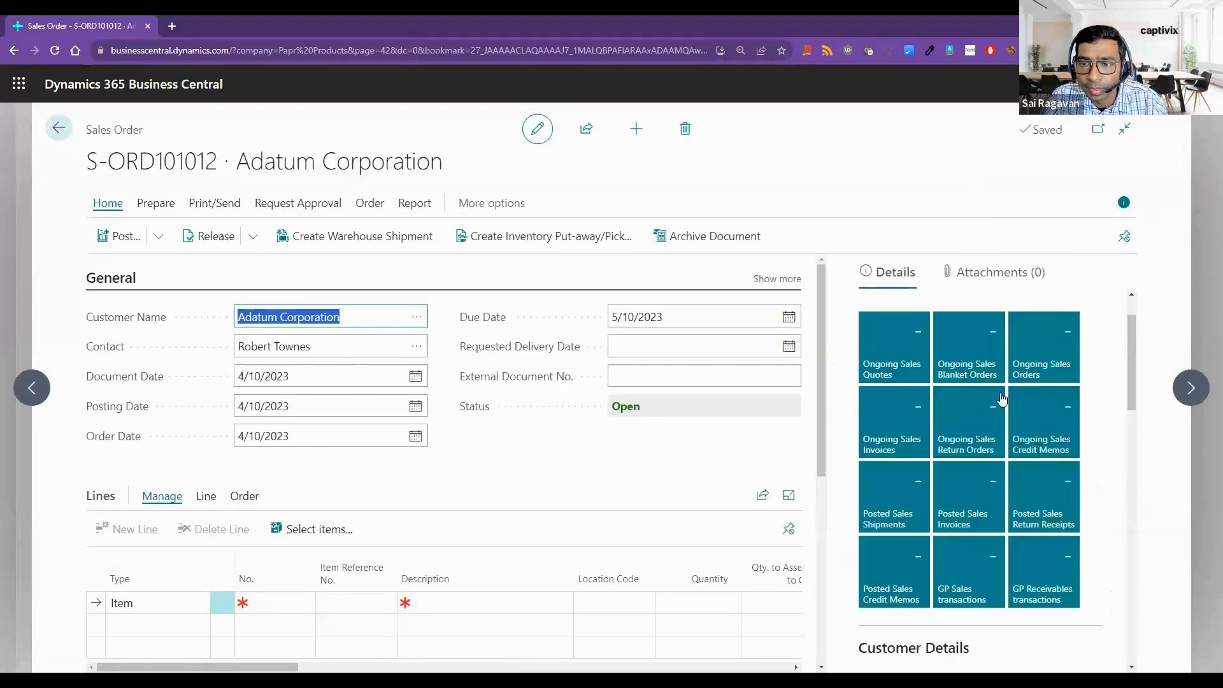
pyautogui.scroll(-4, 1017, 460)
pyautogui.scroll(-6, 1017, 459)
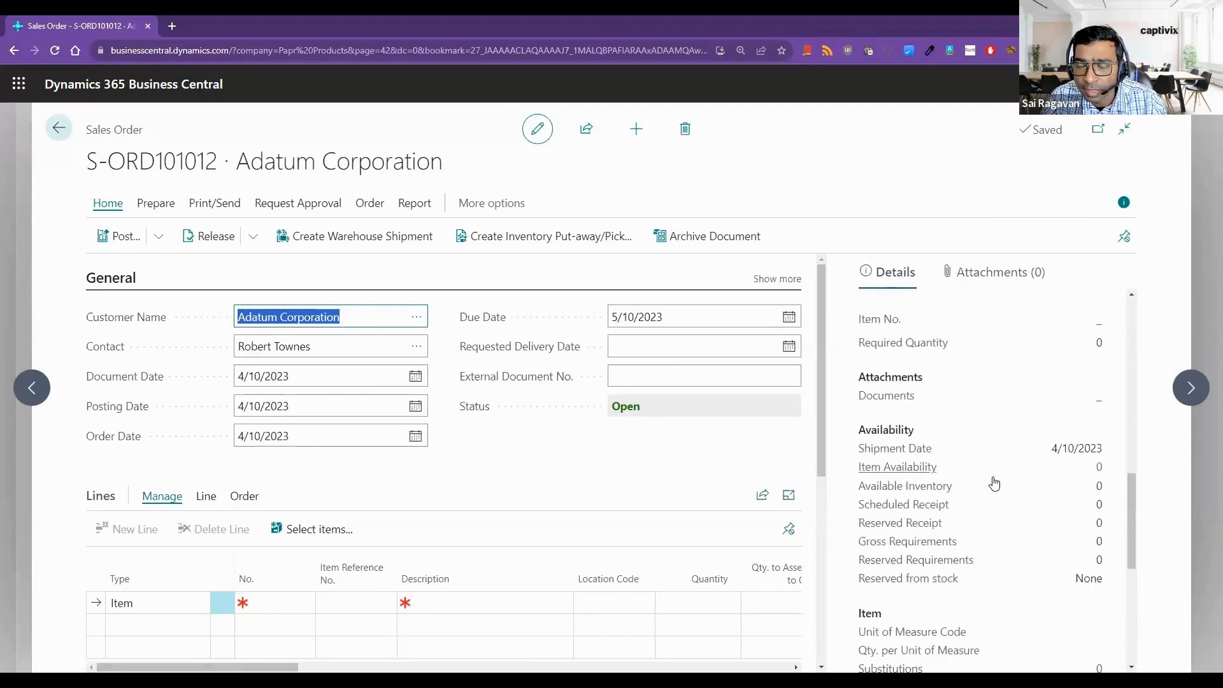
pyautogui.scroll(10, 994, 484)
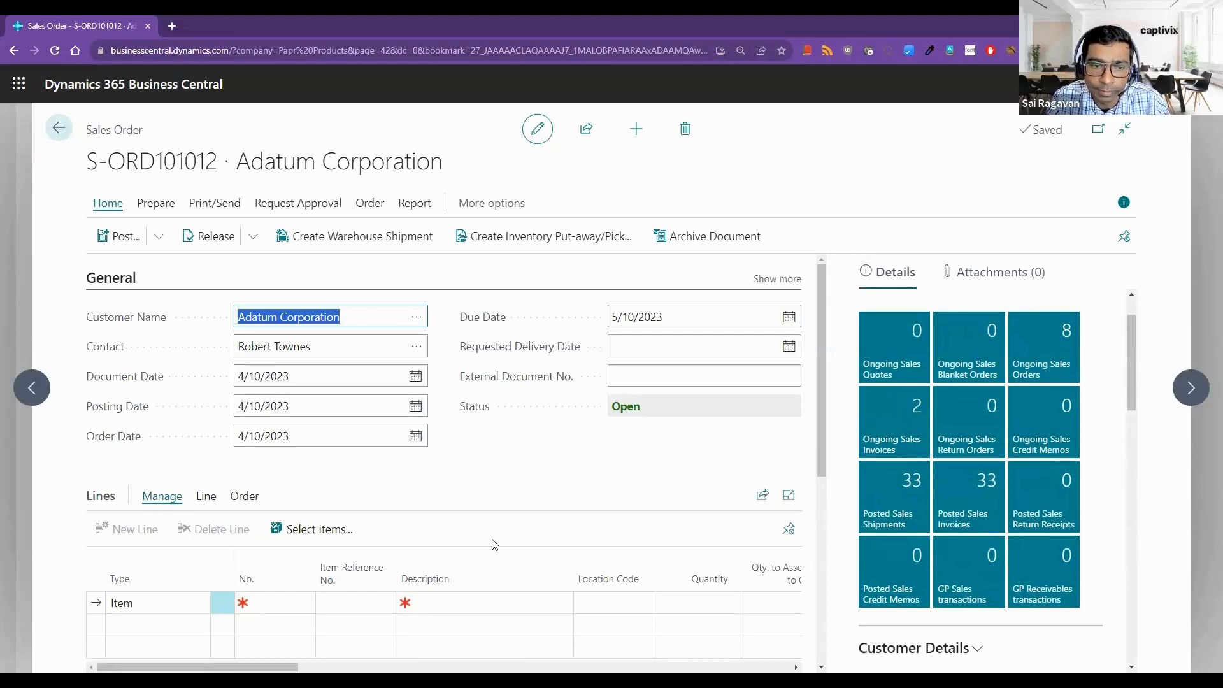
# Examine the customer details and the sales line availability fields shown alongside the new order.
pyautogui.scroll(-1, 495, 545)
pyautogui.scroll(-5, 1000, 527)
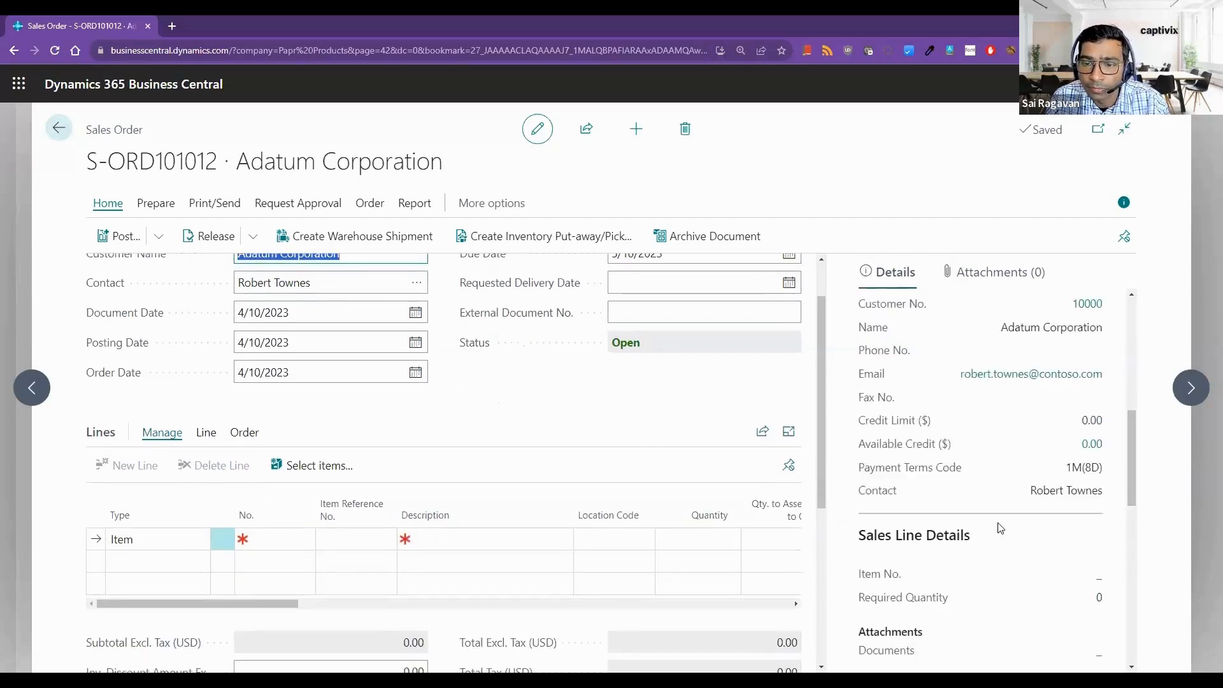
pyautogui.scroll(-7, 1000, 527)
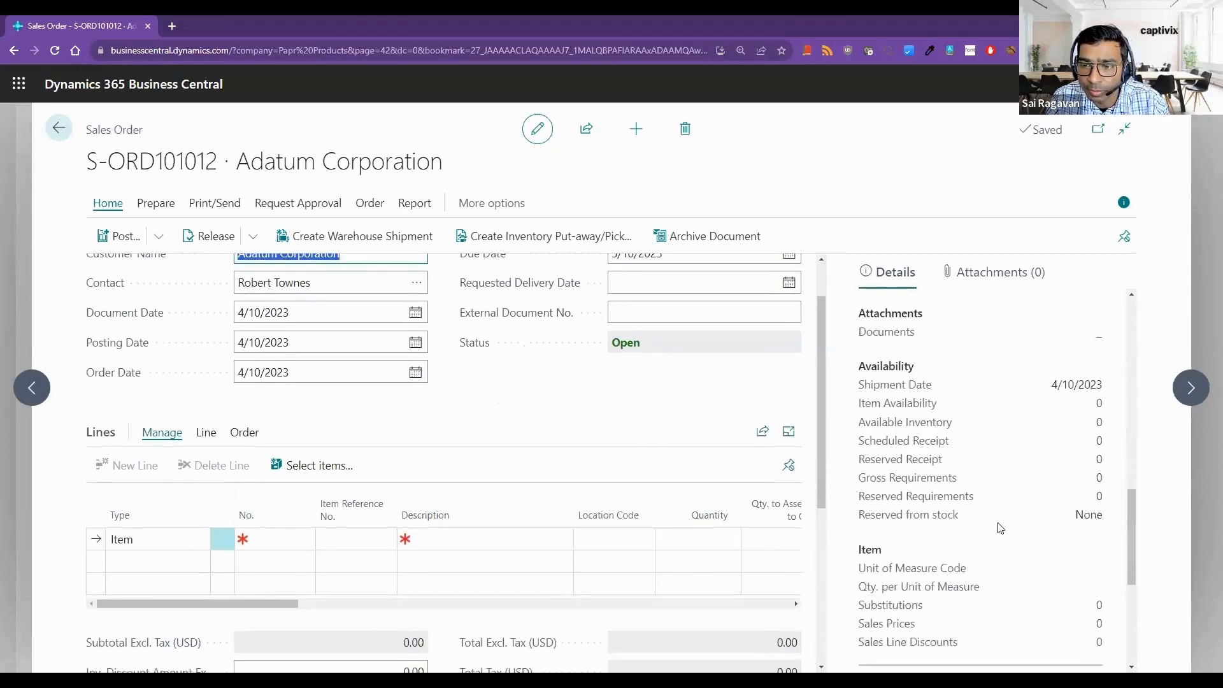
pyautogui.scroll(-1, 1000, 527)
pyautogui.scroll(7, 1000, 527)
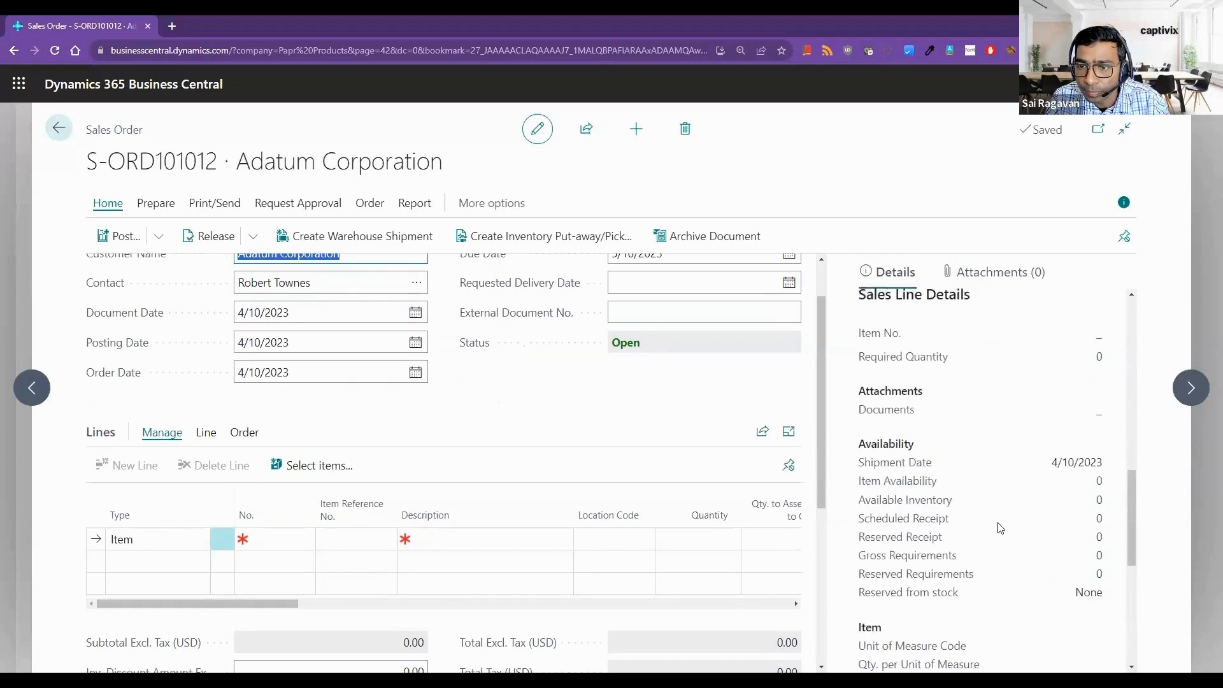
pyautogui.scroll(3, 998, 526)
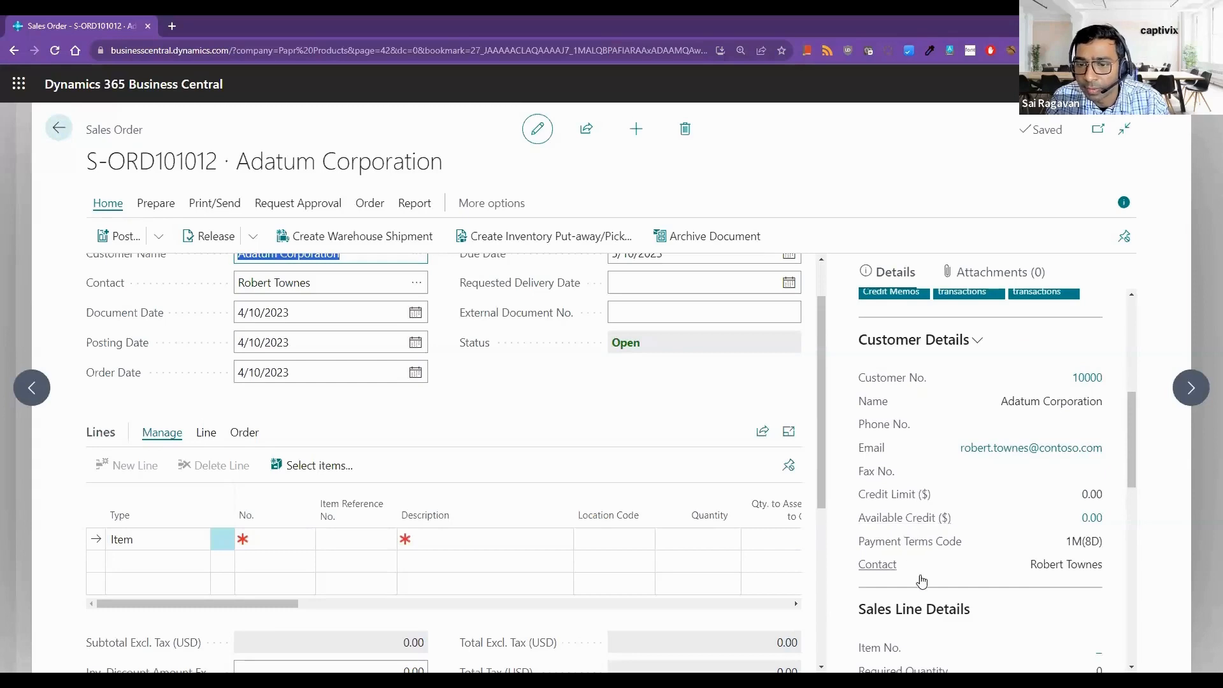
pyautogui.click(978, 342)
pyautogui.click(1014, 371)
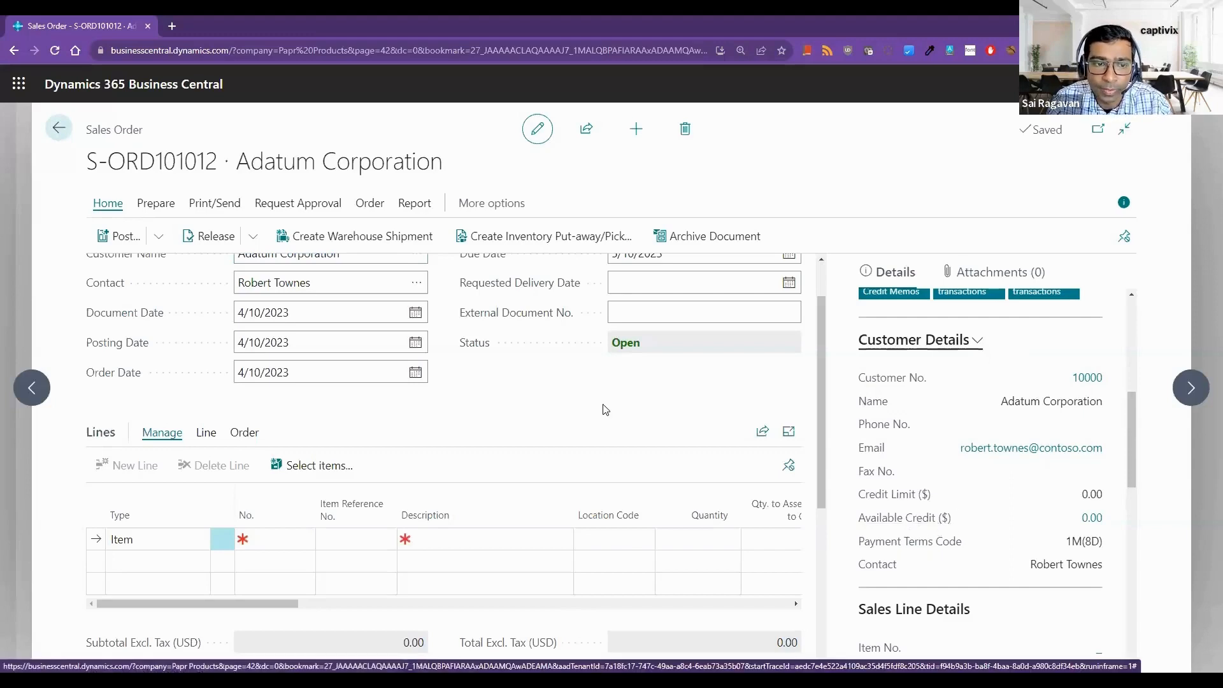
# Add item 1900-S, PARIS Guest Chair, black, to the first sales order line.
pyautogui.click(271, 540)
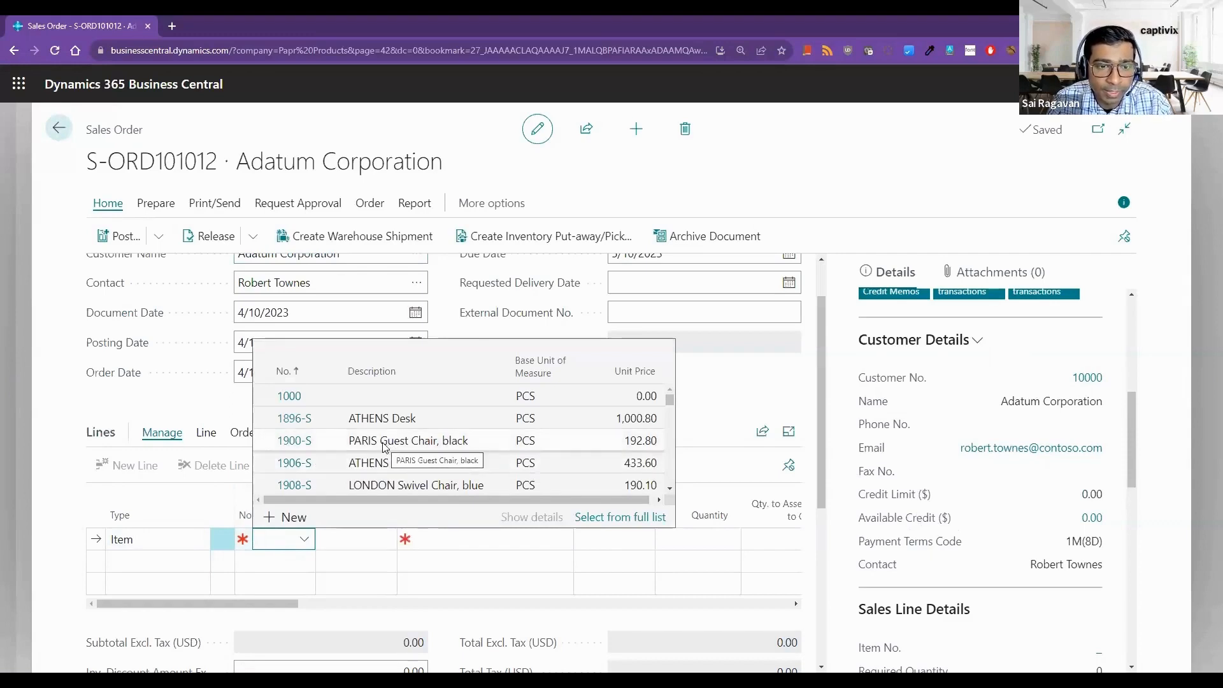
pyautogui.click(384, 442)
pyautogui.click(382, 441)
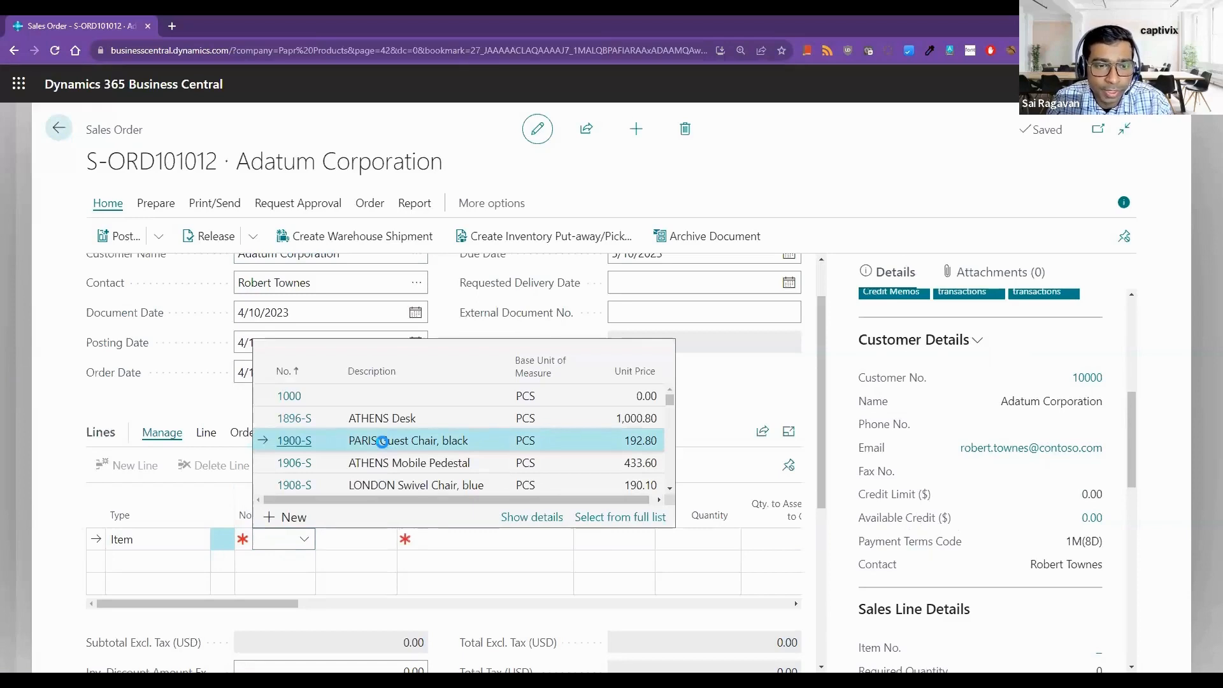
pyautogui.click(304, 539)
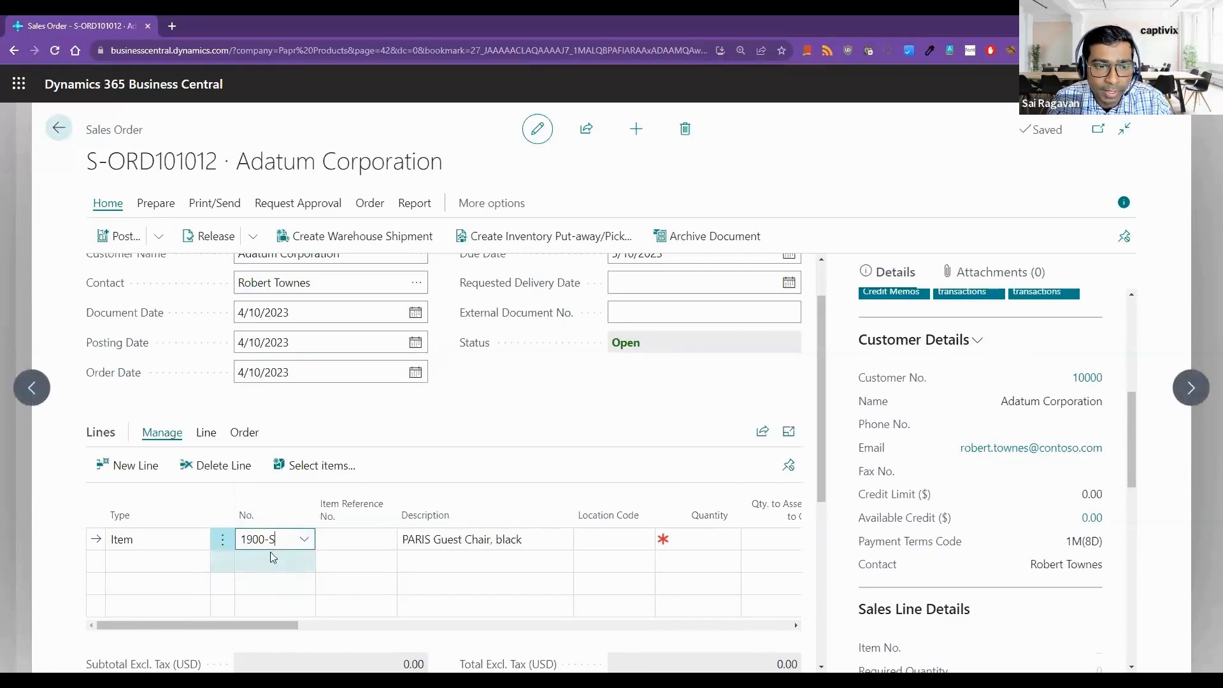
# Set the chair line's location code to MAIN and its quantity to 15.
pyautogui.moveTo(258, 621); pyautogui.dragTo(324, 624)
pyautogui.click(306, 542)
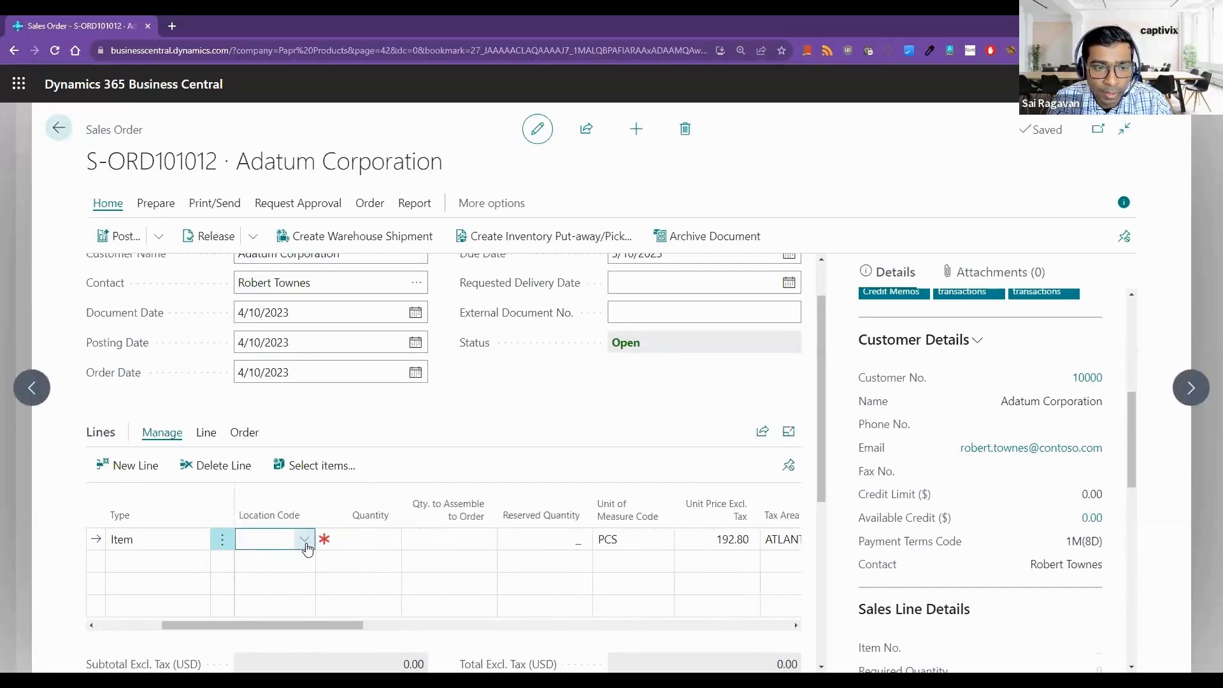
pyautogui.click(305, 540)
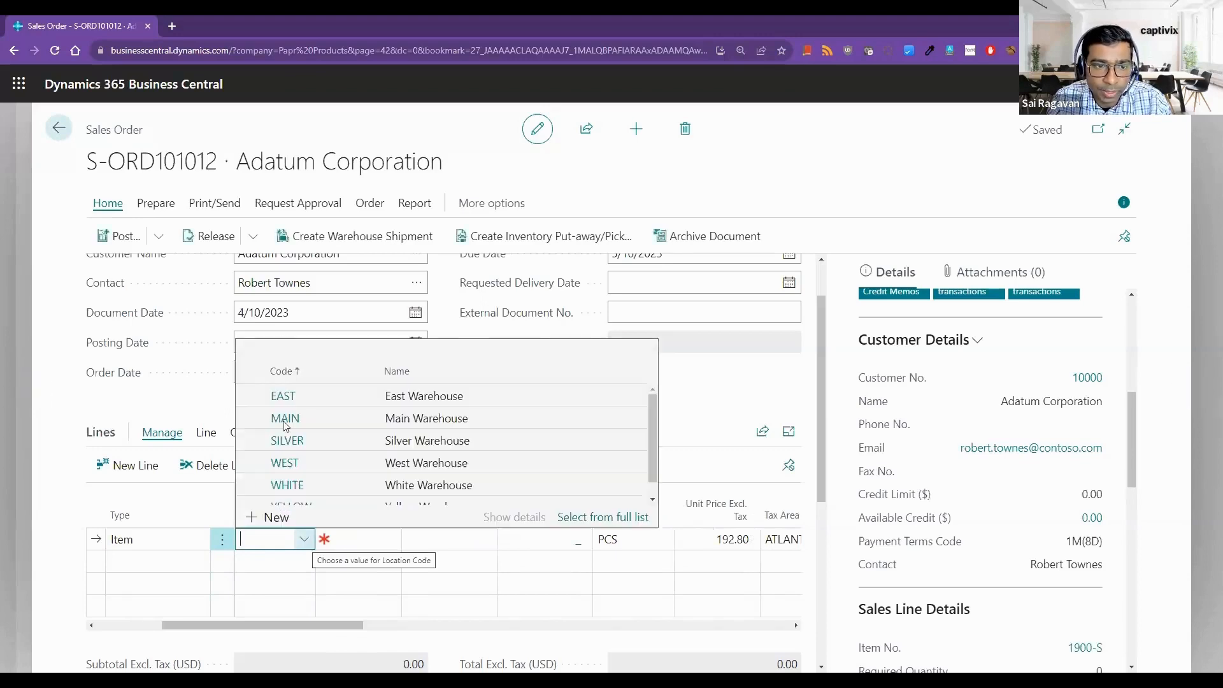
pyautogui.click(283, 419)
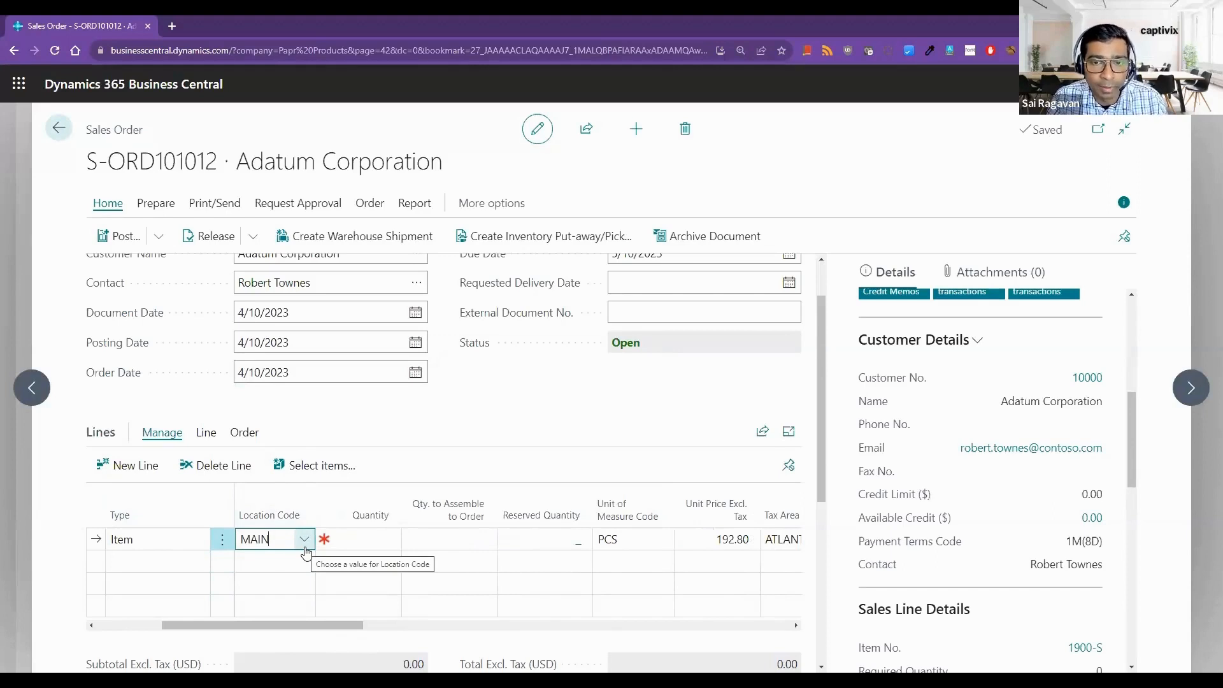
pyautogui.click(352, 537)
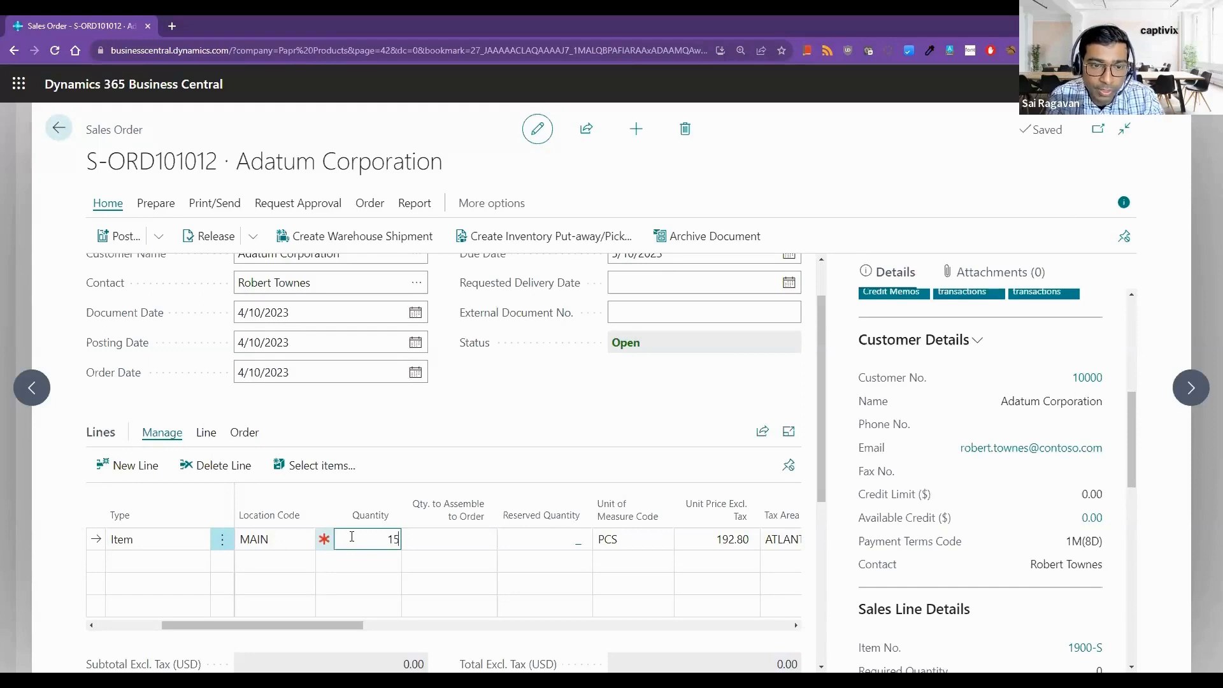
pyautogui.press('Tab')
pyautogui.press('Tab')
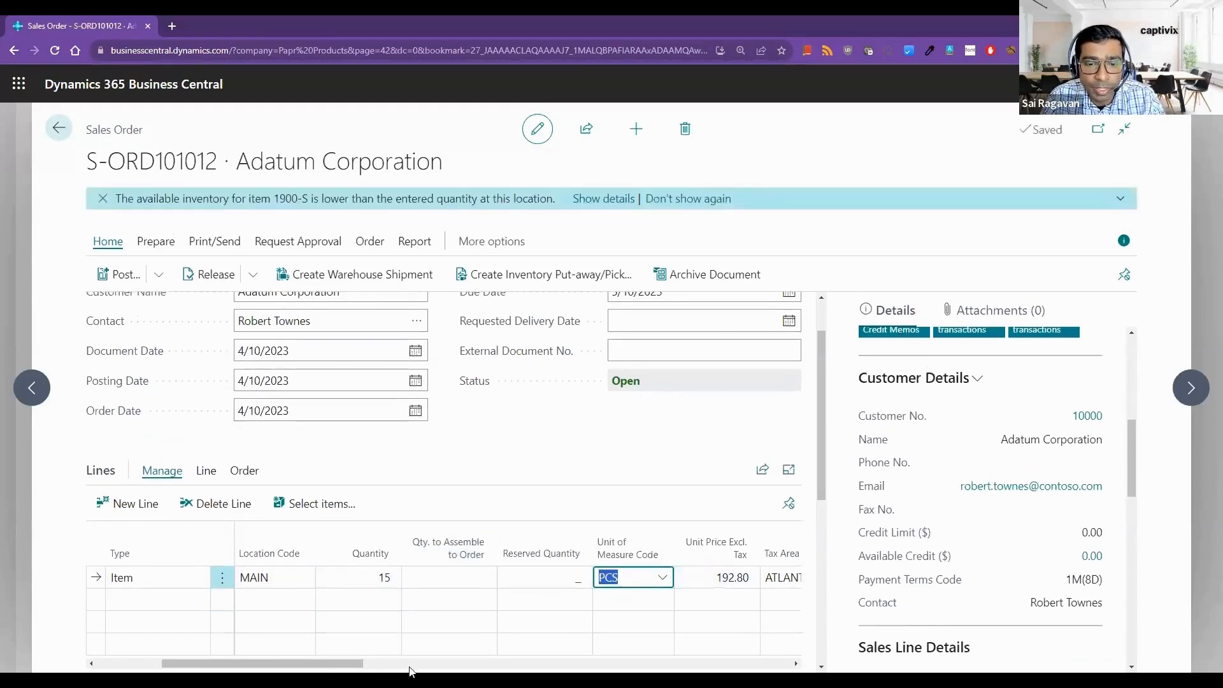
# Review the chair line's amounts, quantity to ship, and planned delivery and shipment dates.
pyautogui.click(440, 665)
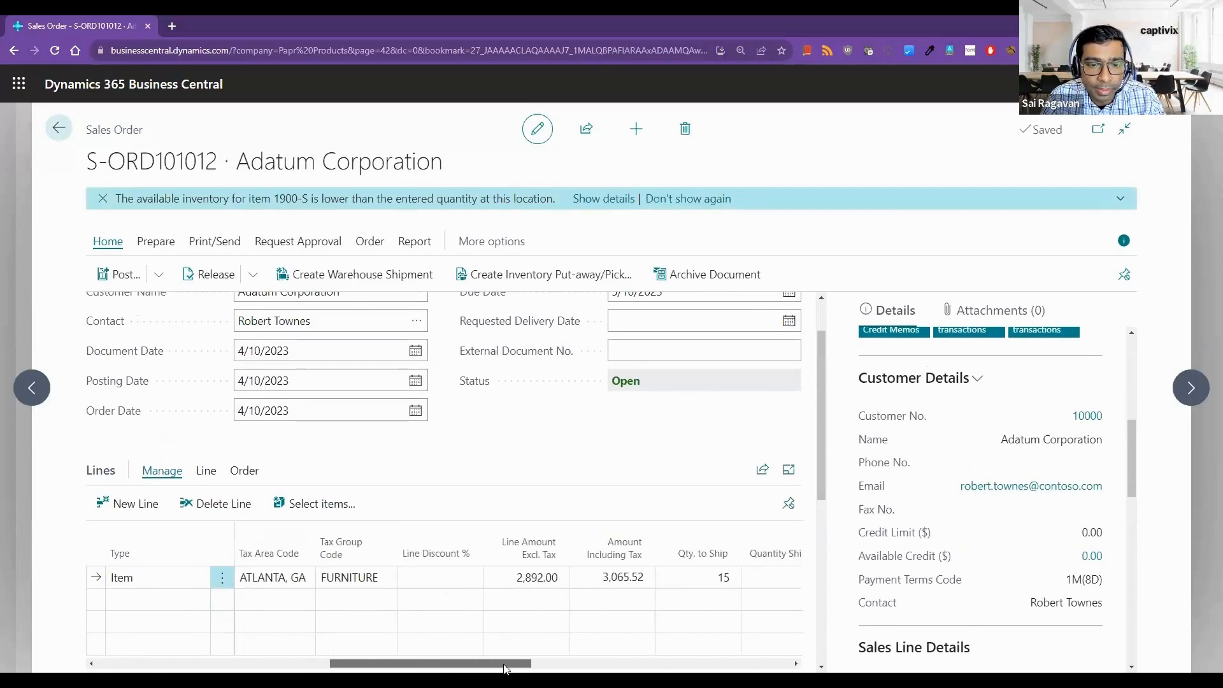
pyautogui.moveTo(504, 669); pyautogui.dragTo(520, 664)
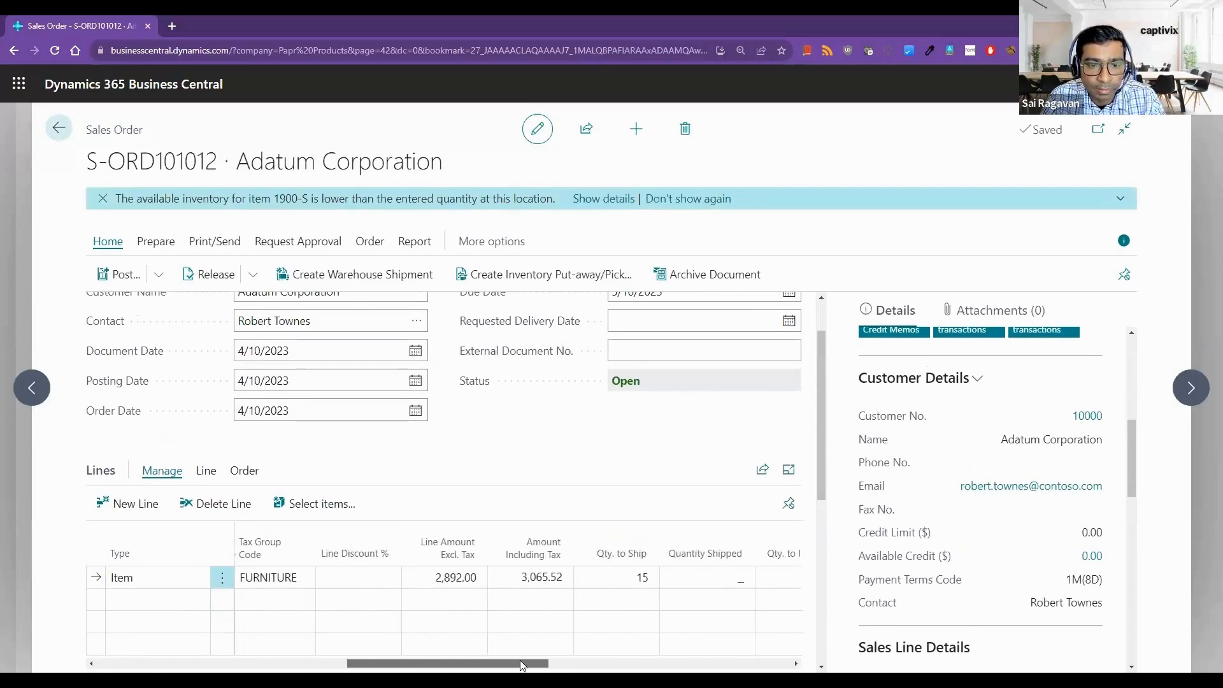
pyautogui.click(438, 579)
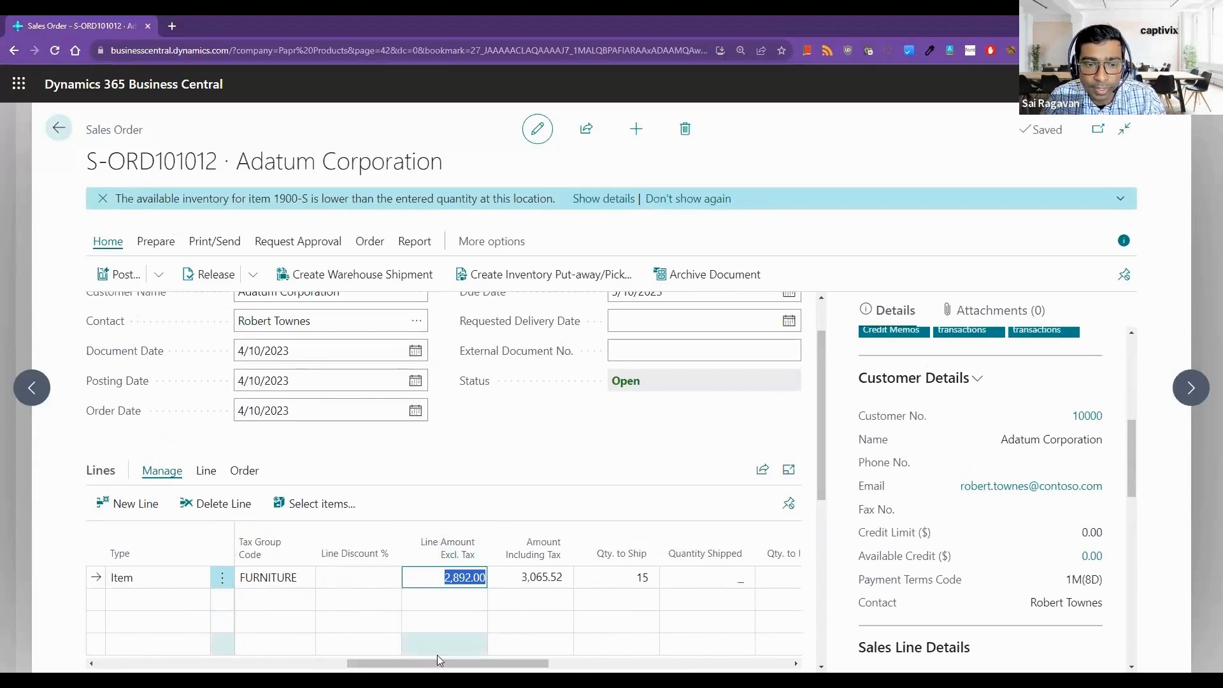
pyautogui.moveTo(437, 663); pyautogui.dragTo(656, 663)
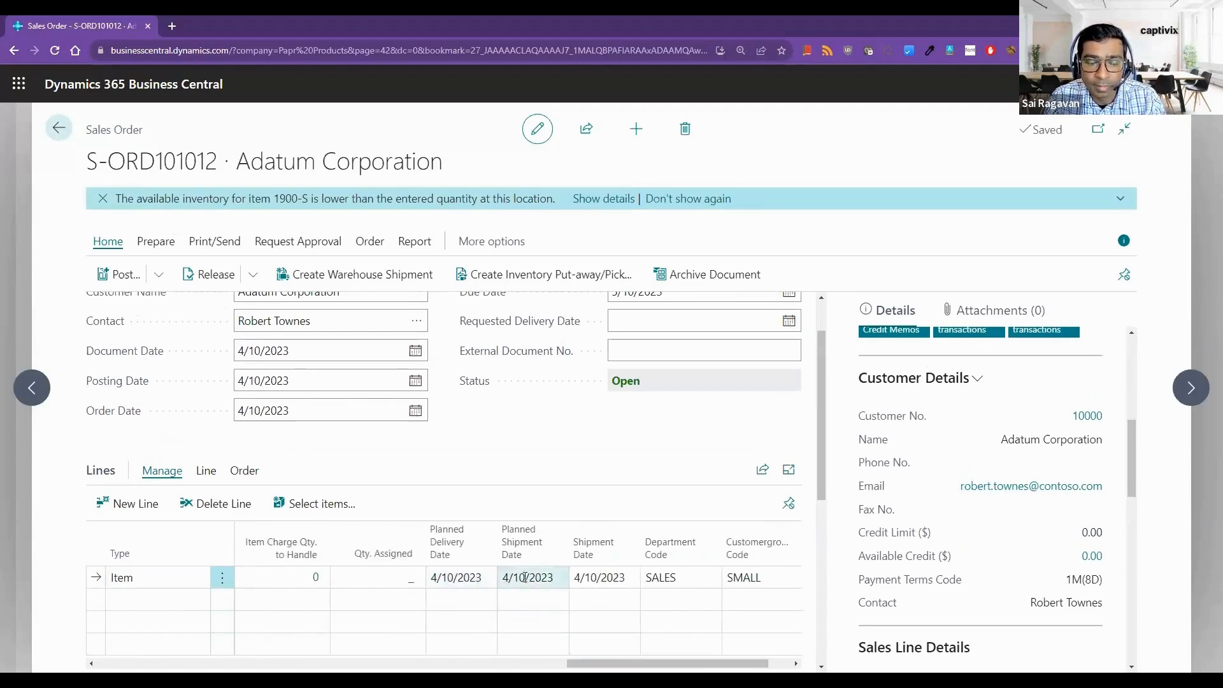
pyautogui.click(592, 582)
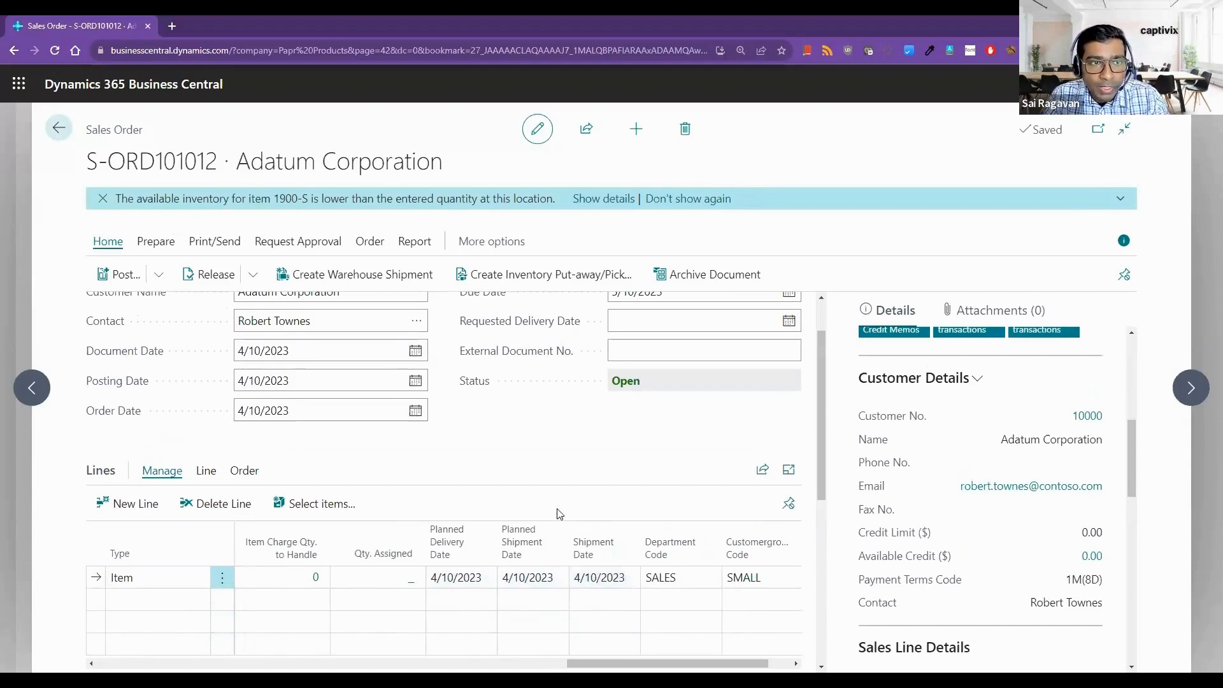
# Release the Adatum Corporation sales order after checking its order and print/send actions.
pyautogui.scroll(1, 572, 481)
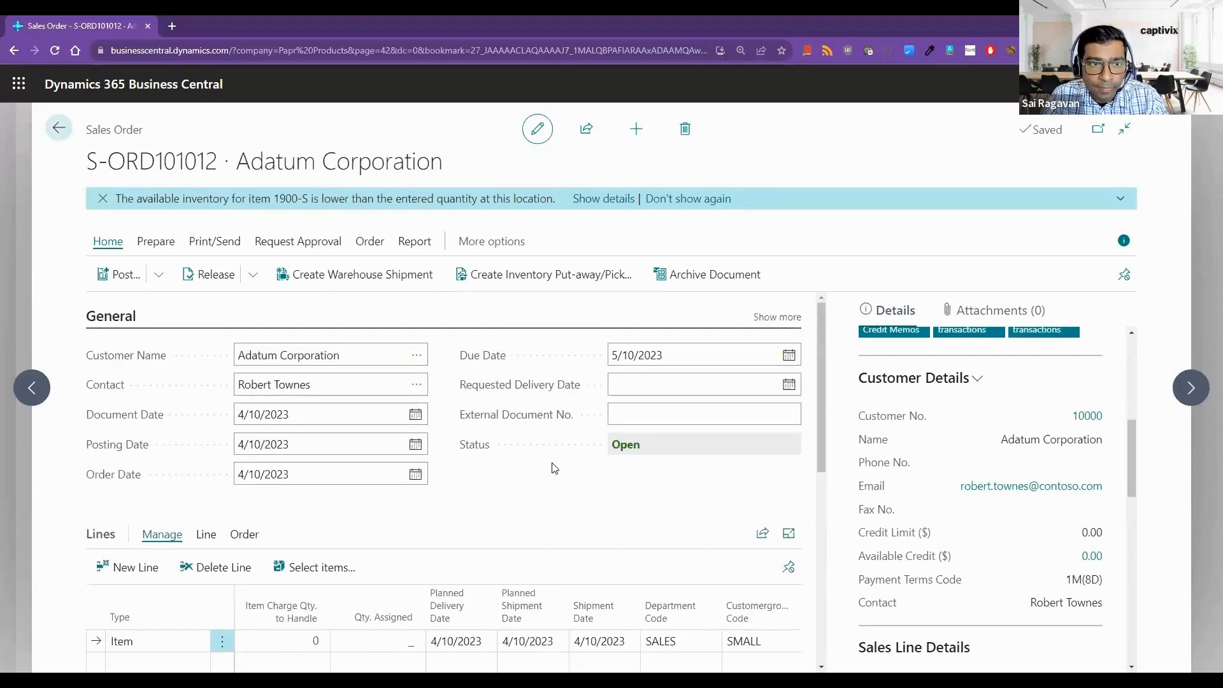
pyautogui.click(370, 244)
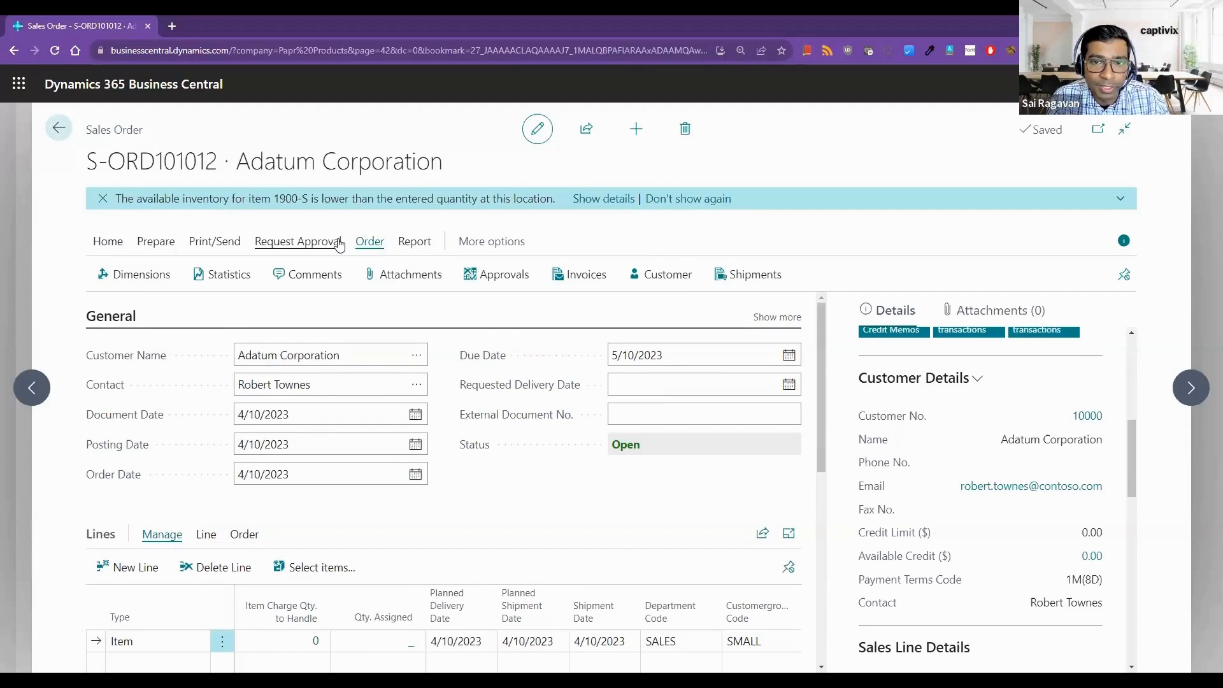
pyautogui.click(204, 247)
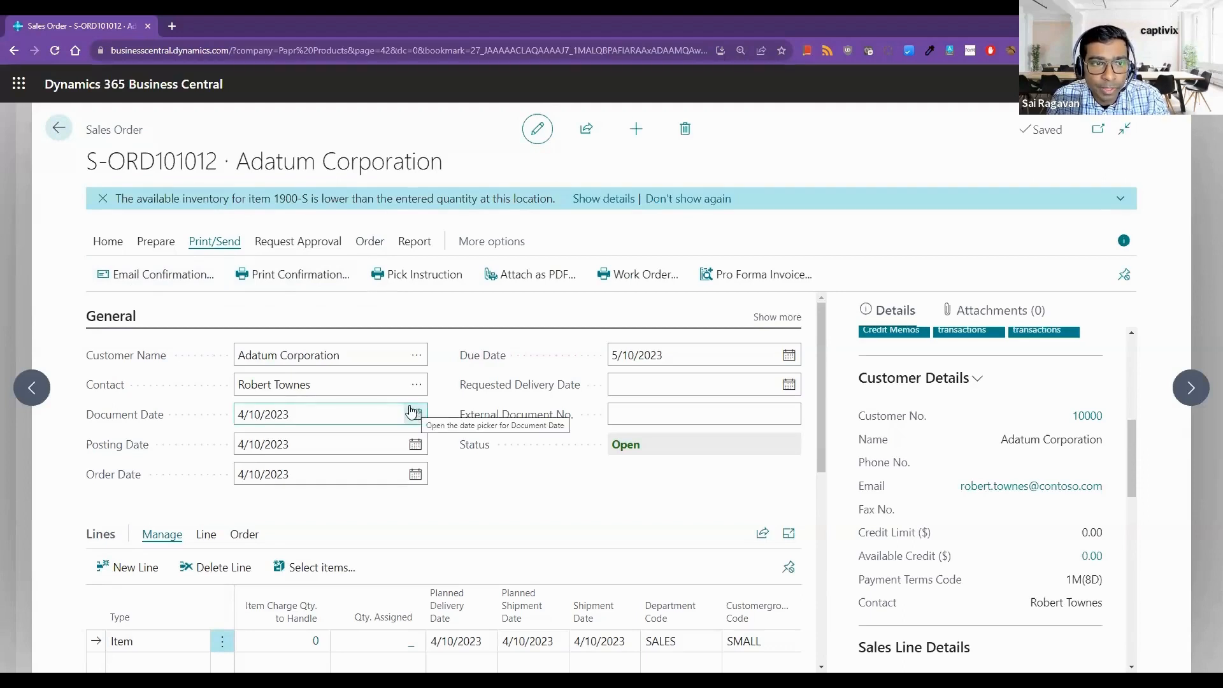
pyautogui.click(120, 247)
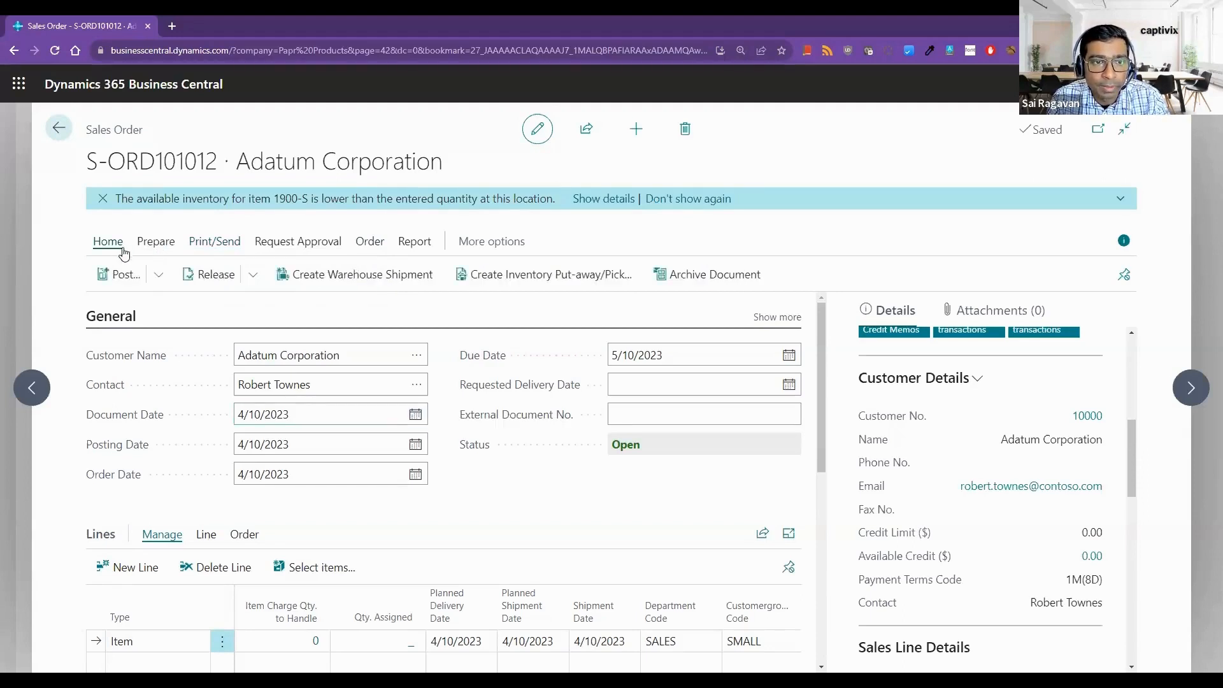
pyautogui.click(196, 279)
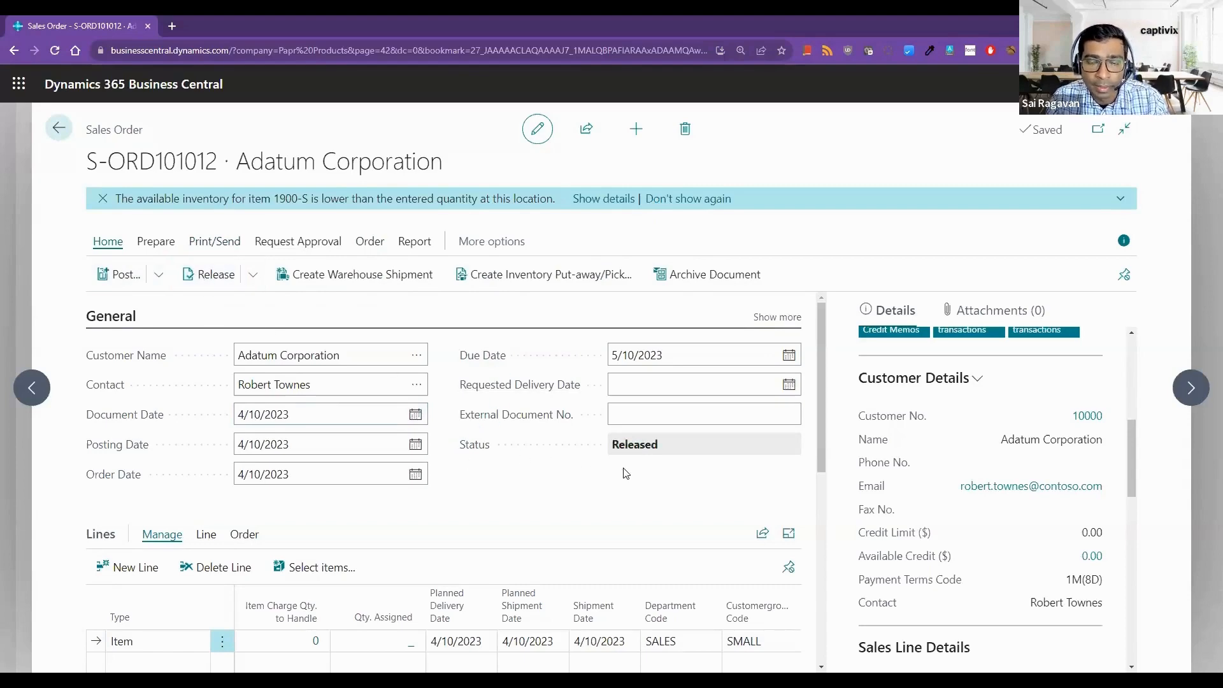
# Return to the Sales Orders list and reopen the newly released Adatum Corporation order.
pyautogui.press('Escape')
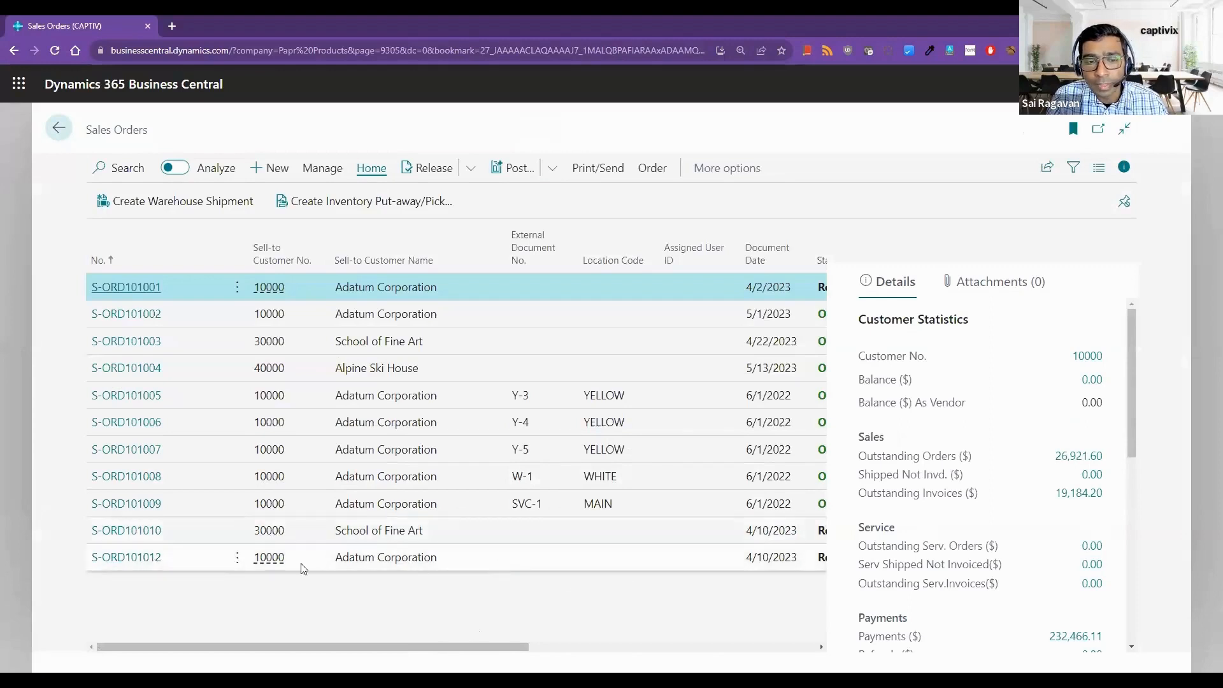
pyautogui.click(124, 561)
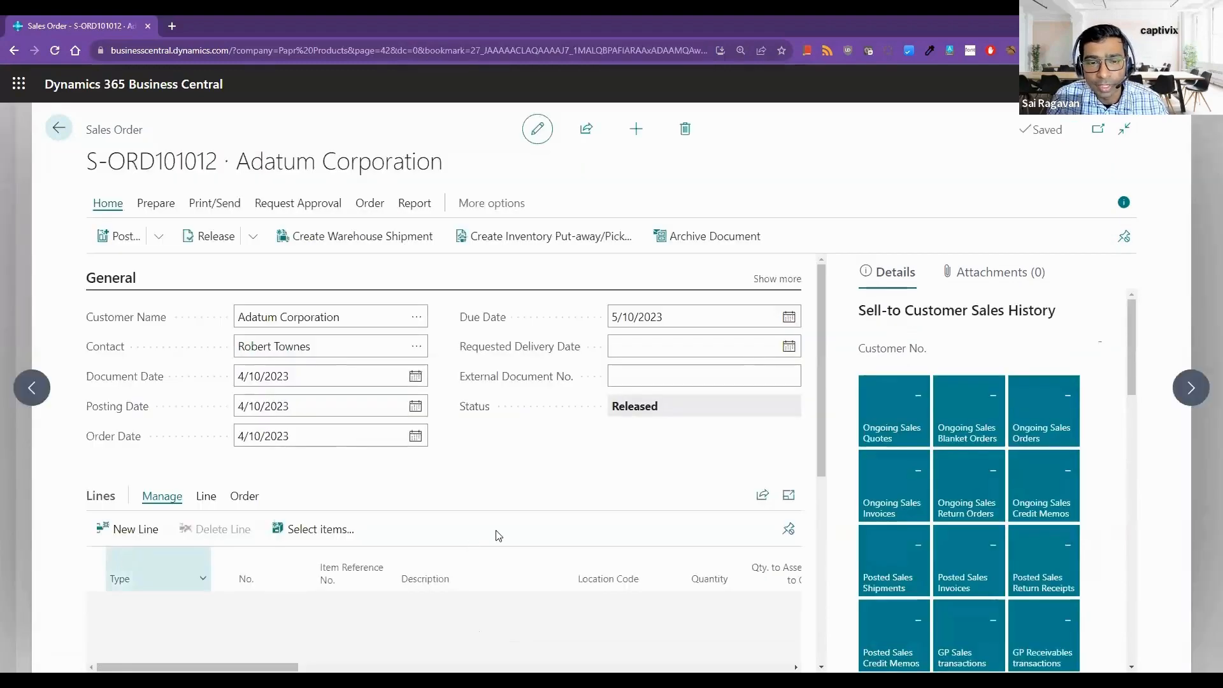
pyautogui.scroll(-1, 657, 557)
# Examine the sales line details and item availability for the PARIS Guest Chair line.
pyautogui.click(295, 540)
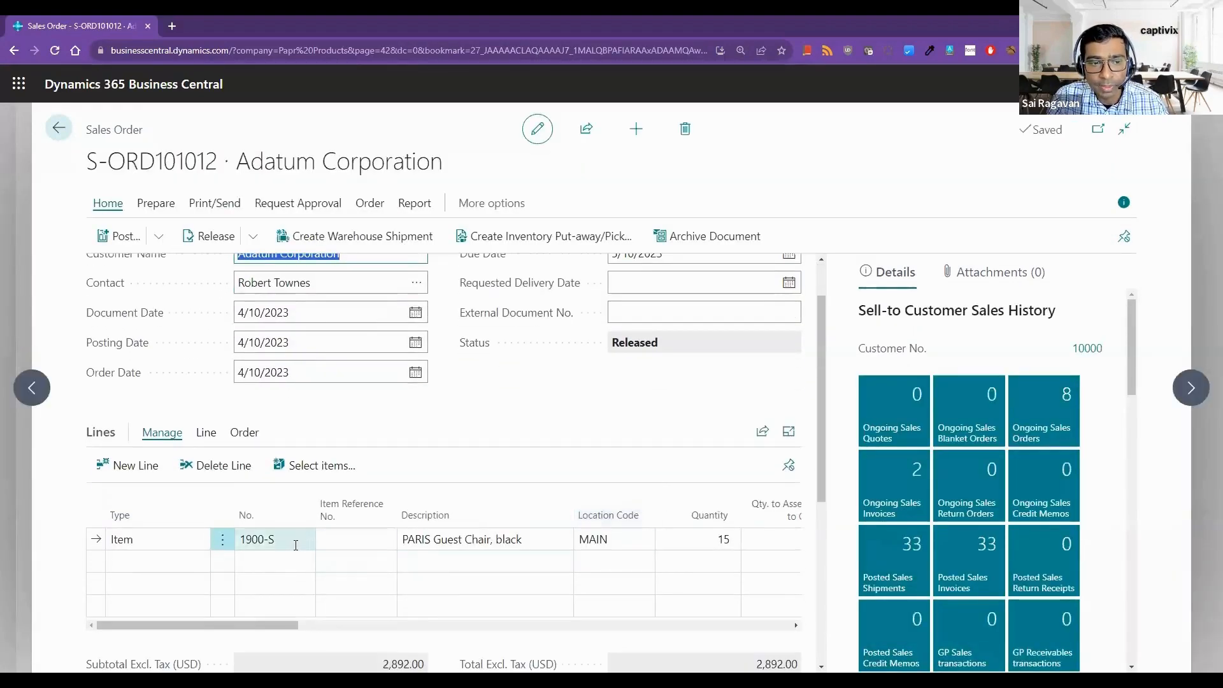
pyautogui.scroll(-4, 1035, 507)
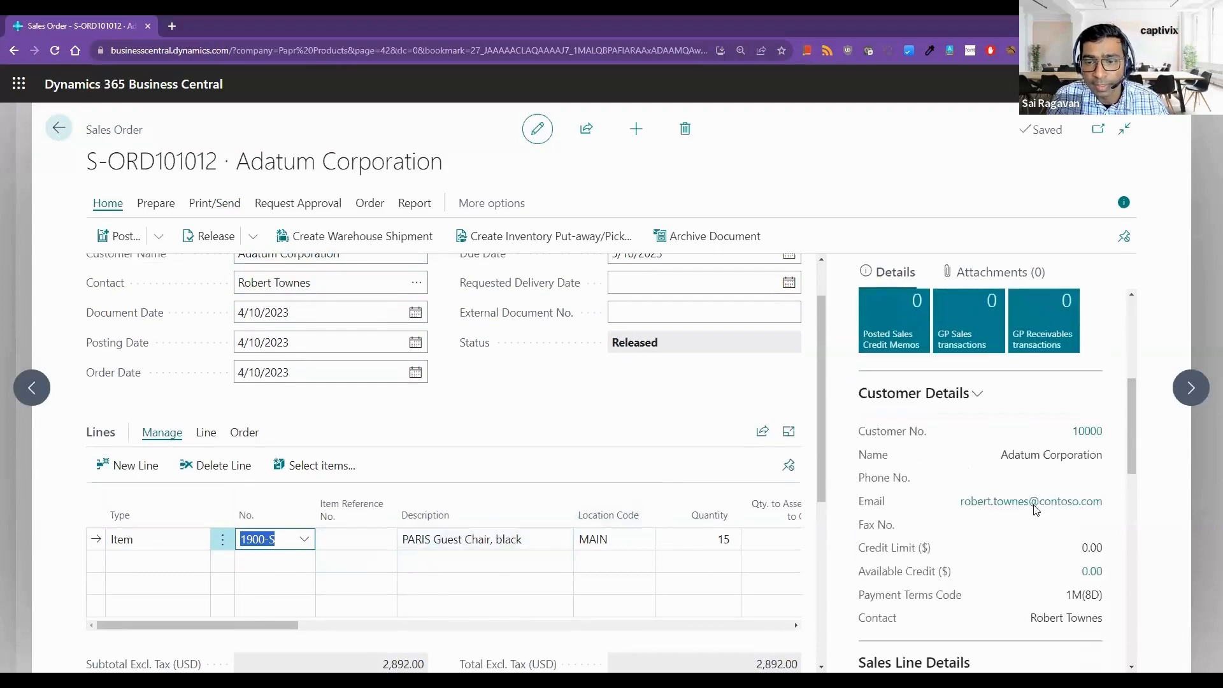
pyautogui.scroll(-3, 1034, 512)
pyautogui.scroll(-2, 1034, 512)
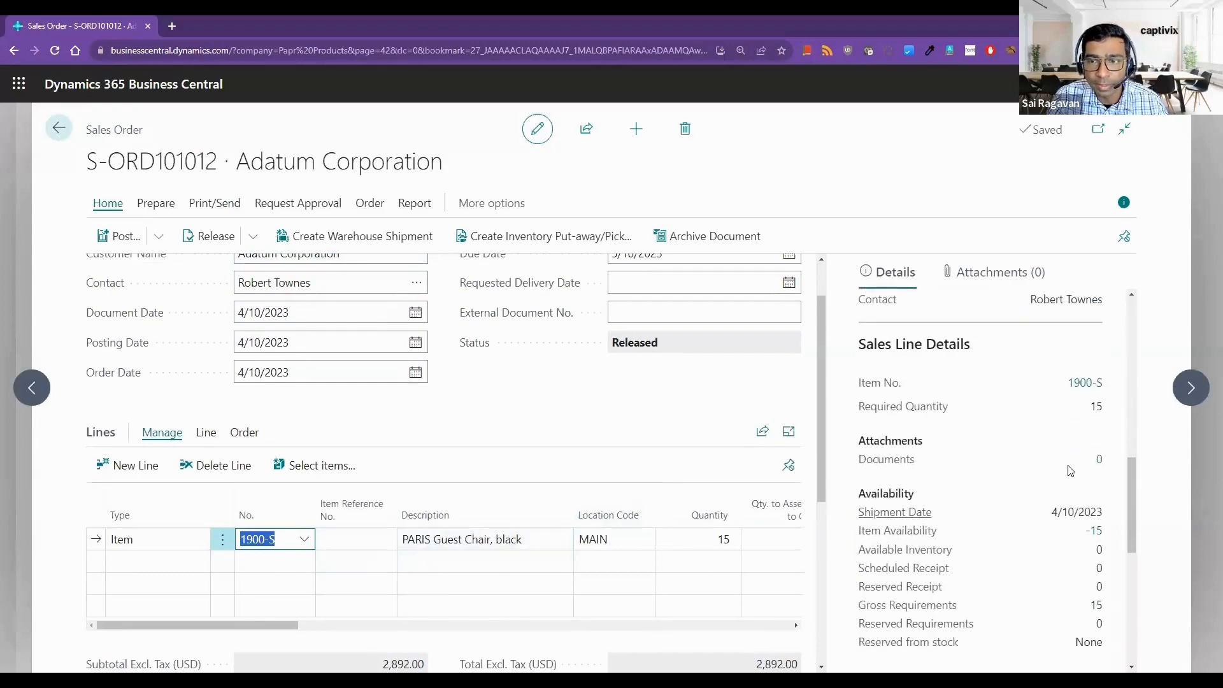
pyautogui.scroll(-1, 1092, 435)
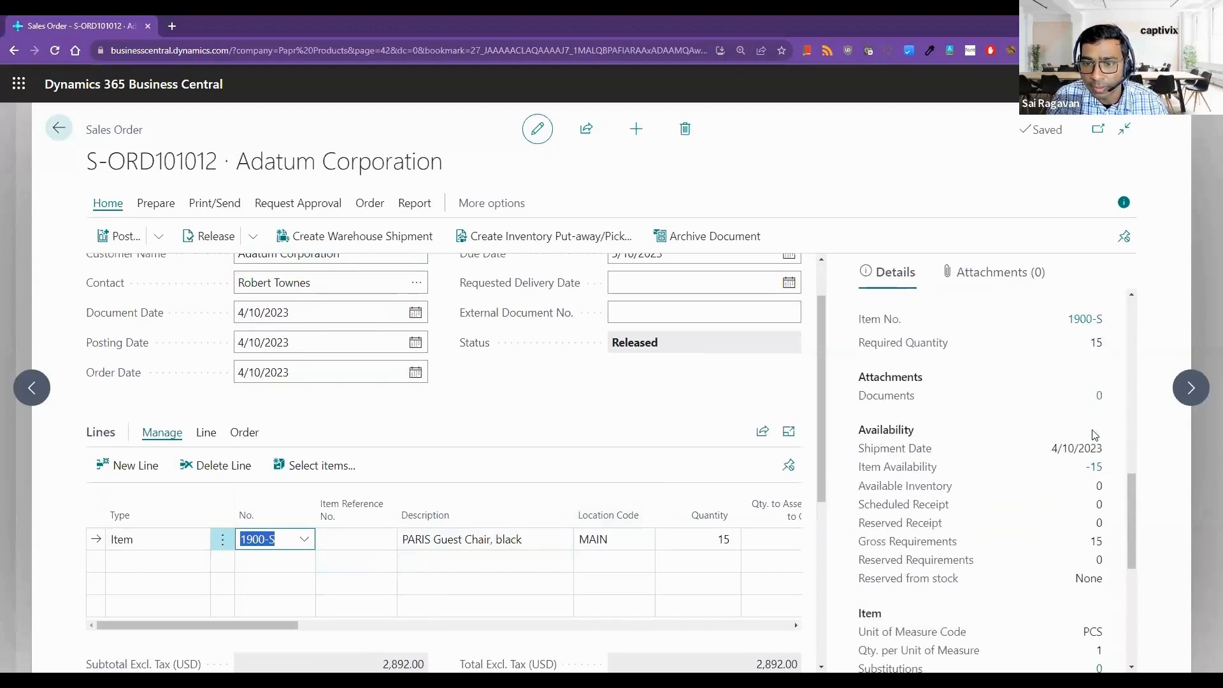